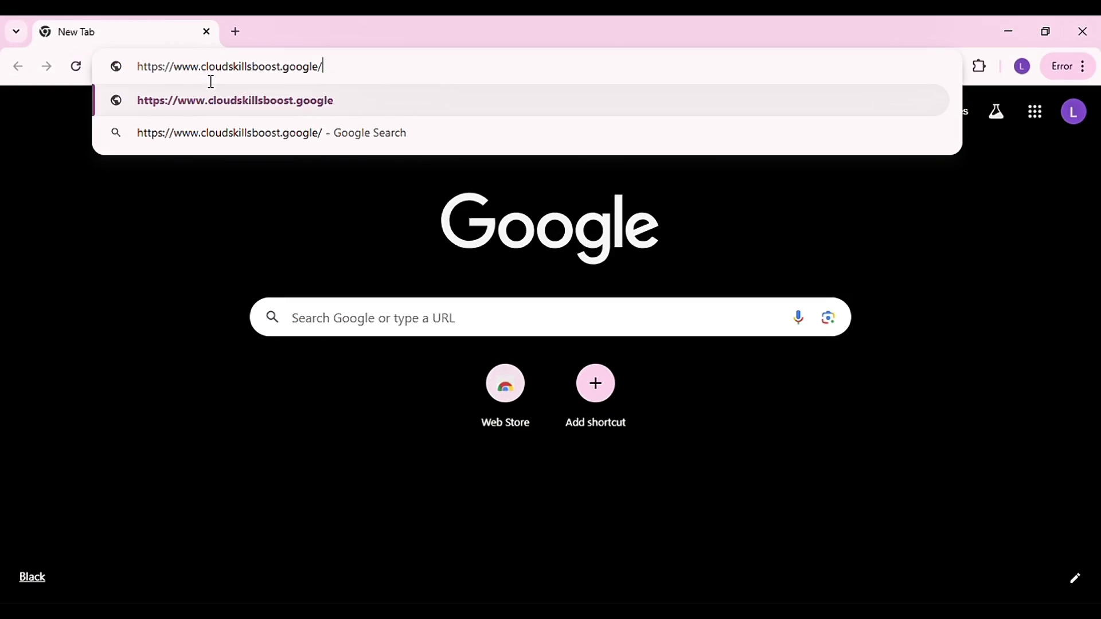
- Load Google Cloud Skills Boost and sign in with the existing Google account to reach the catalog
click(243, 103)
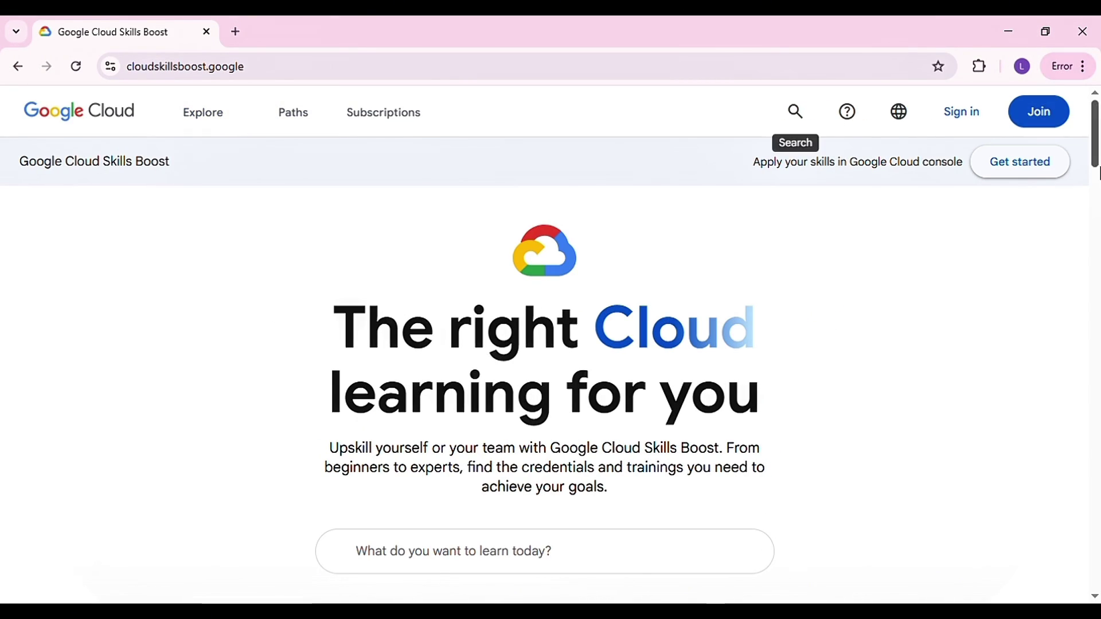
drag(1098, 172, 1098, 591)
click(554, 376)
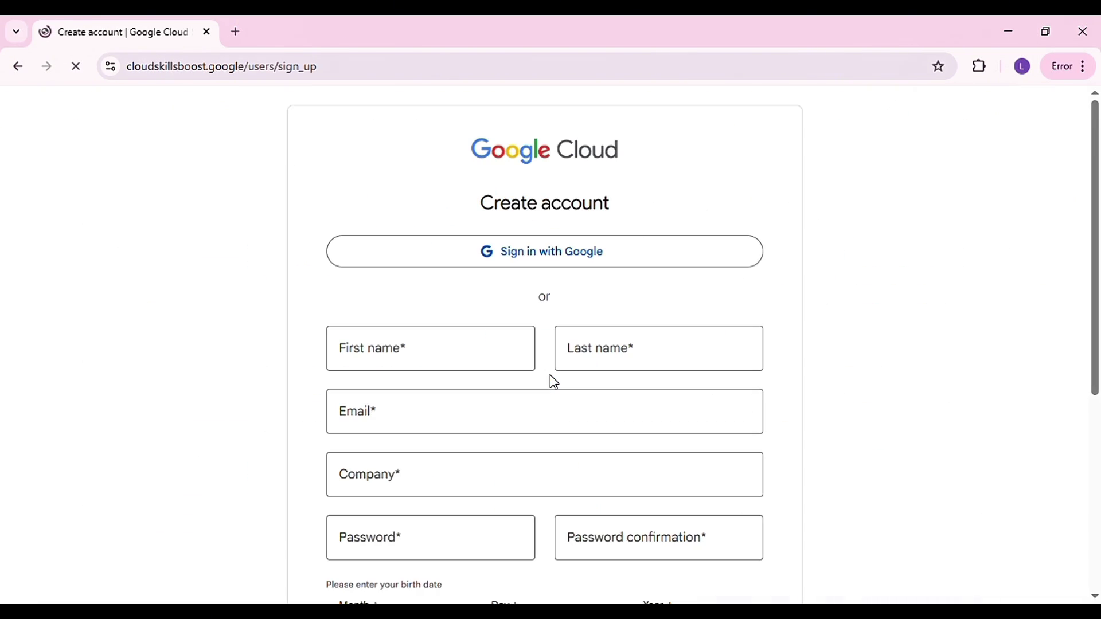
click(543, 264)
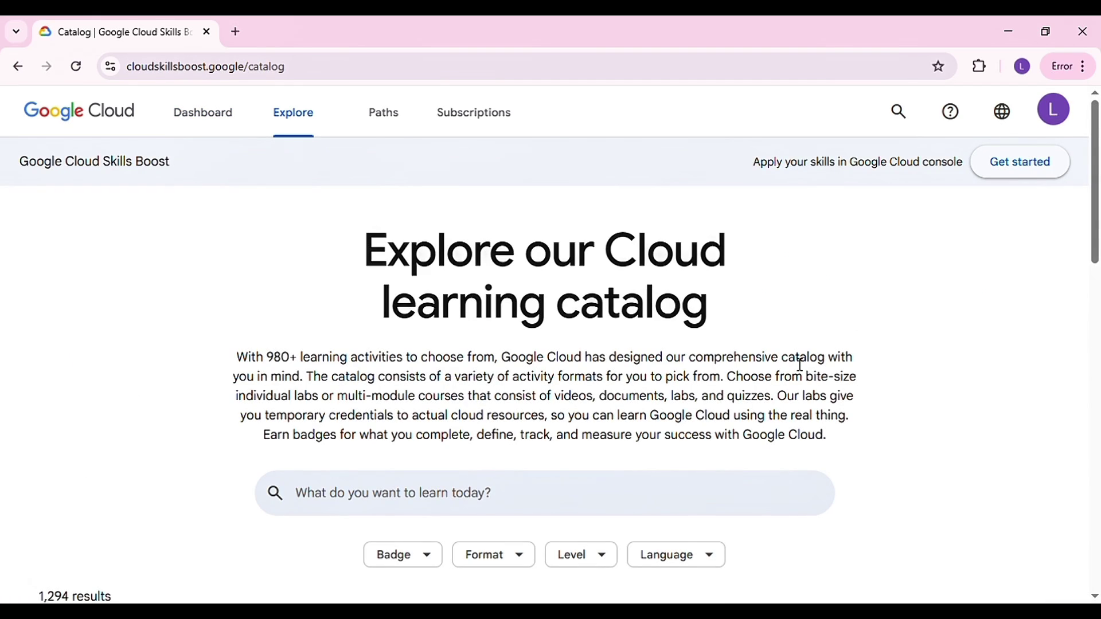
- Search the learning catalog for 'Generative ai' and browse the 162 results
drag(1096, 235, 1086, 265)
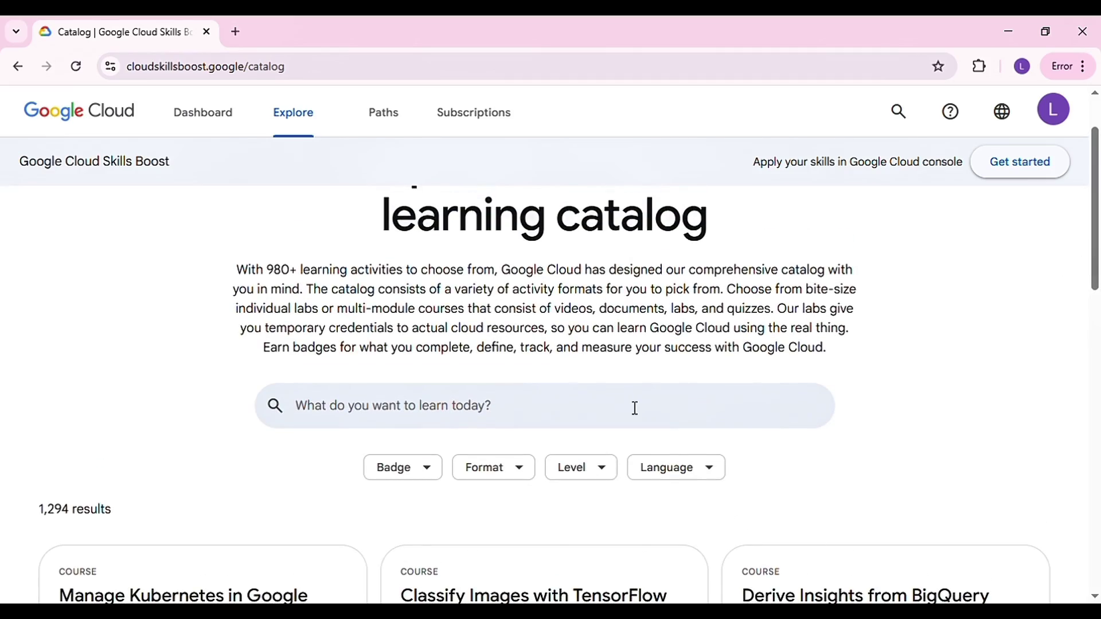
click(633, 410)
text(Generative ai)
click(542, 459)
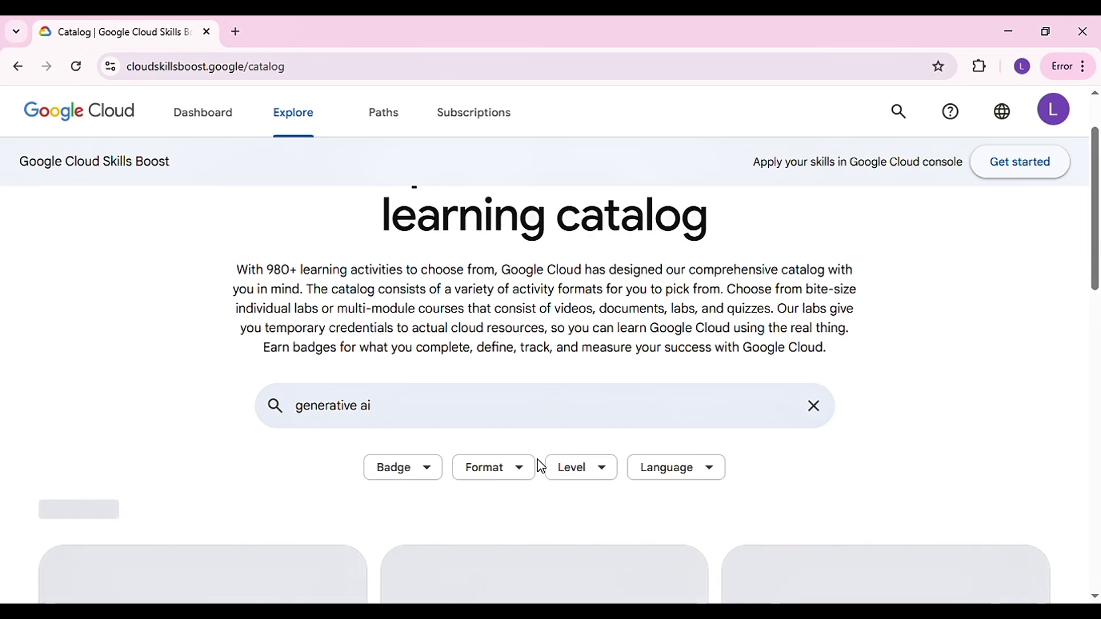
scroll(577, 431, down, 5)
scroll(1099, 340, down, 8)
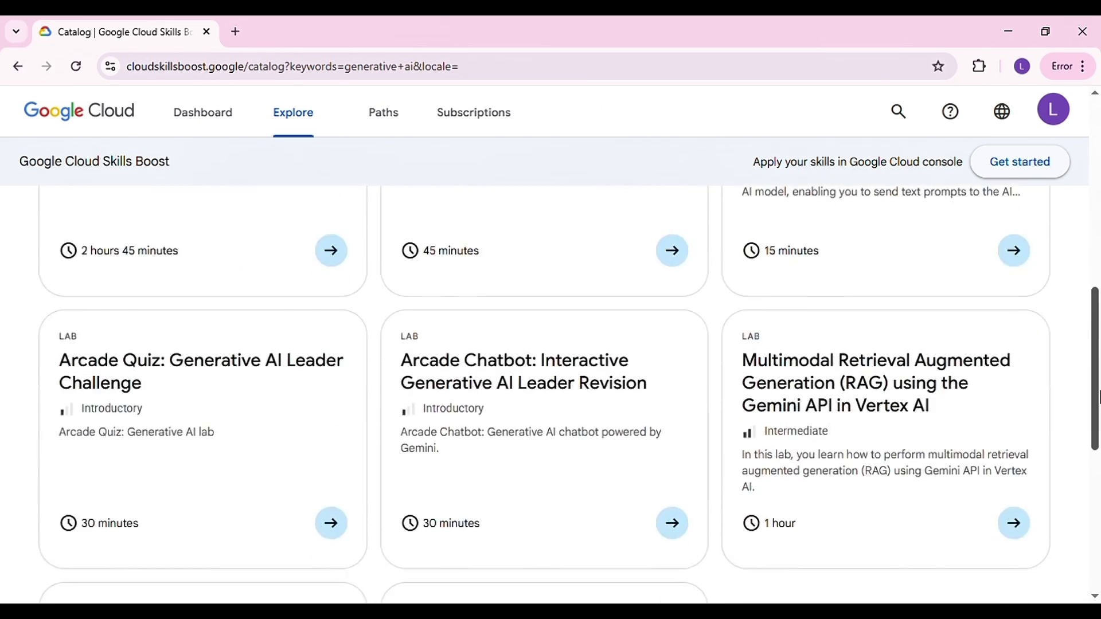
scroll(1098, 345, up, 8)
scroll(1097, 344, up, 1)
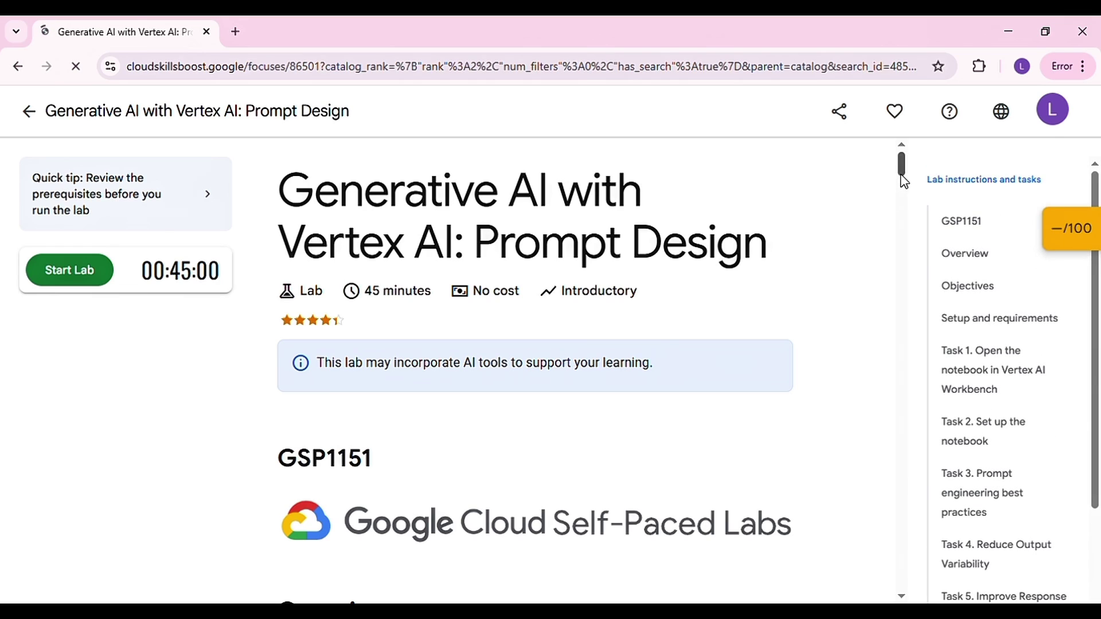
- Start the Prompt Design lab and pass the reCAPTCHA robot check
drag(907, 182, 886, 156)
click(91, 280)
click(47, 335)
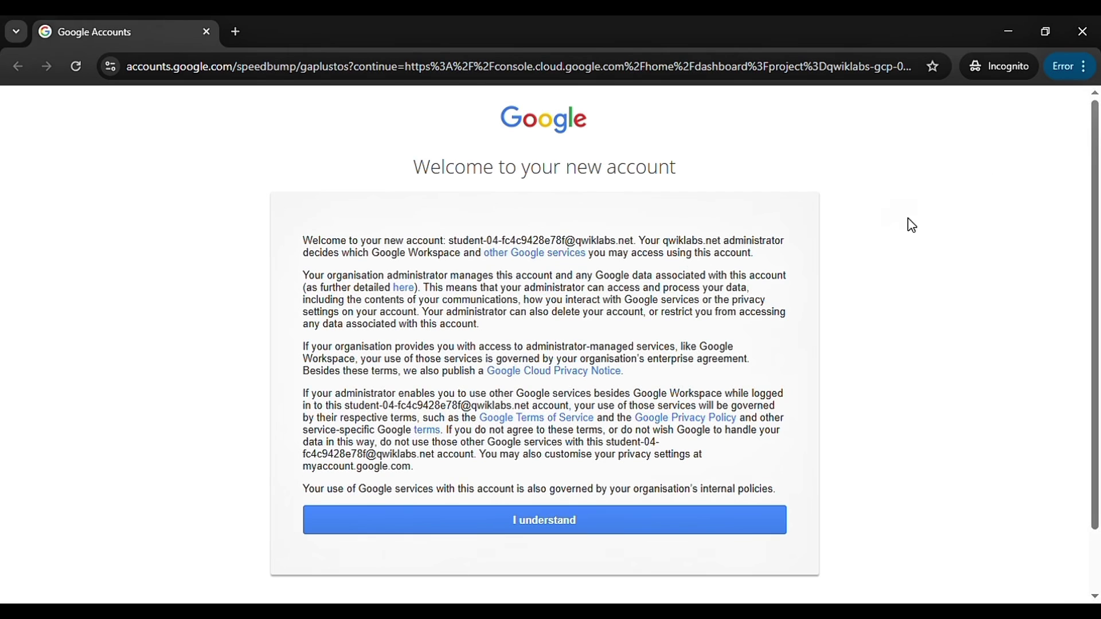
- Accept the new account's welcome notice and the Google Cloud terms, then open an incognito tab
click(615, 522)
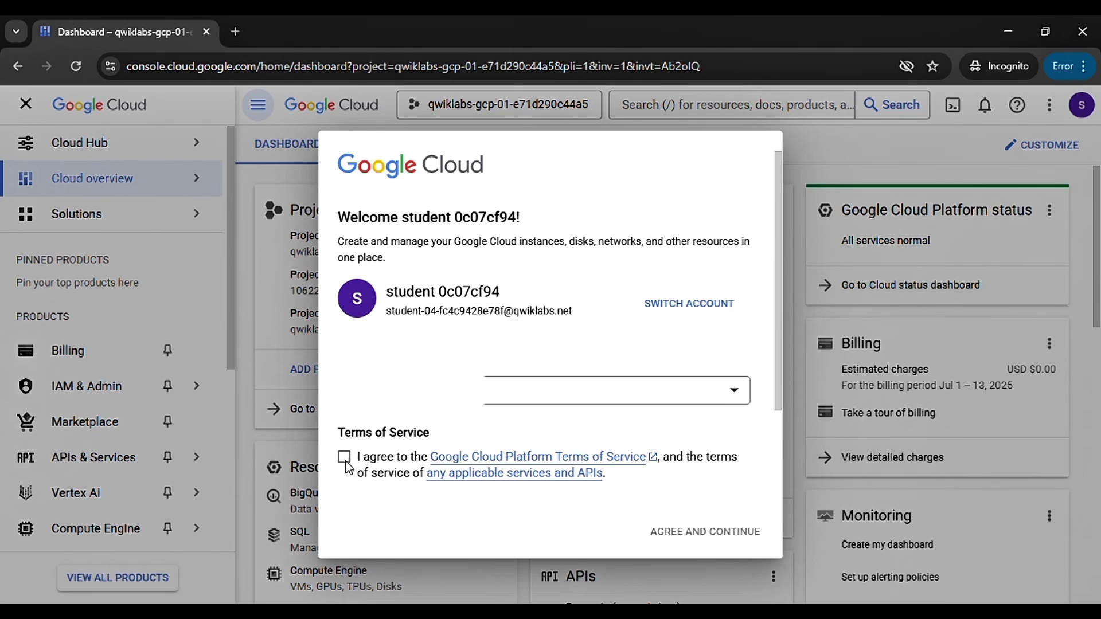
click(671, 522)
click(345, 483)
click(704, 536)
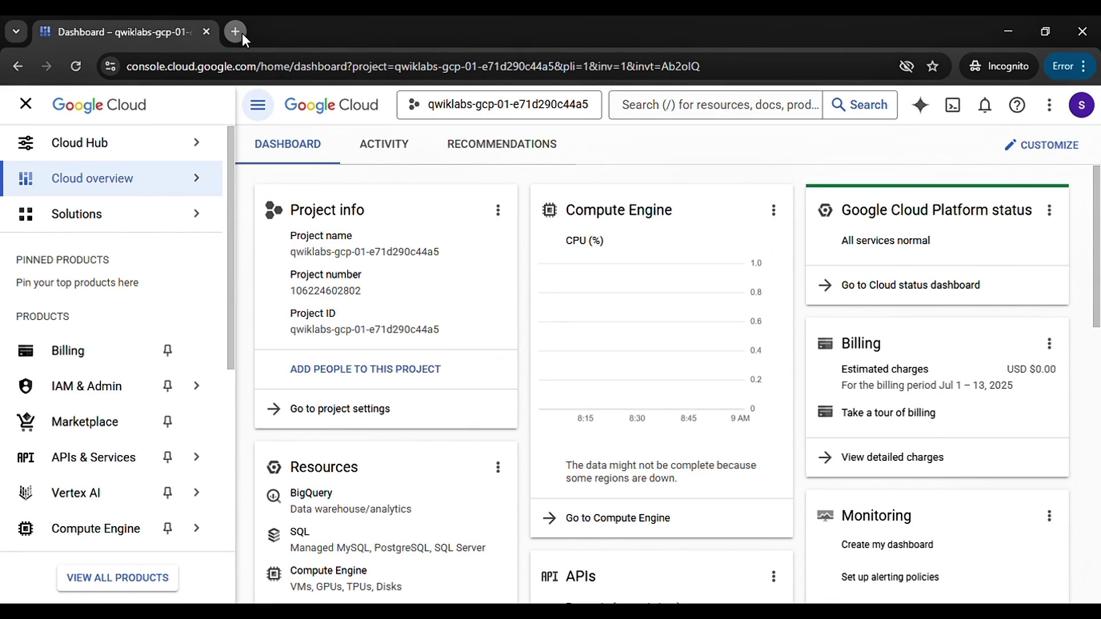
click(239, 33)
- Search 'google vids', sign in with the student account, and dismiss the welcome and tip dialogs
text(google vids)
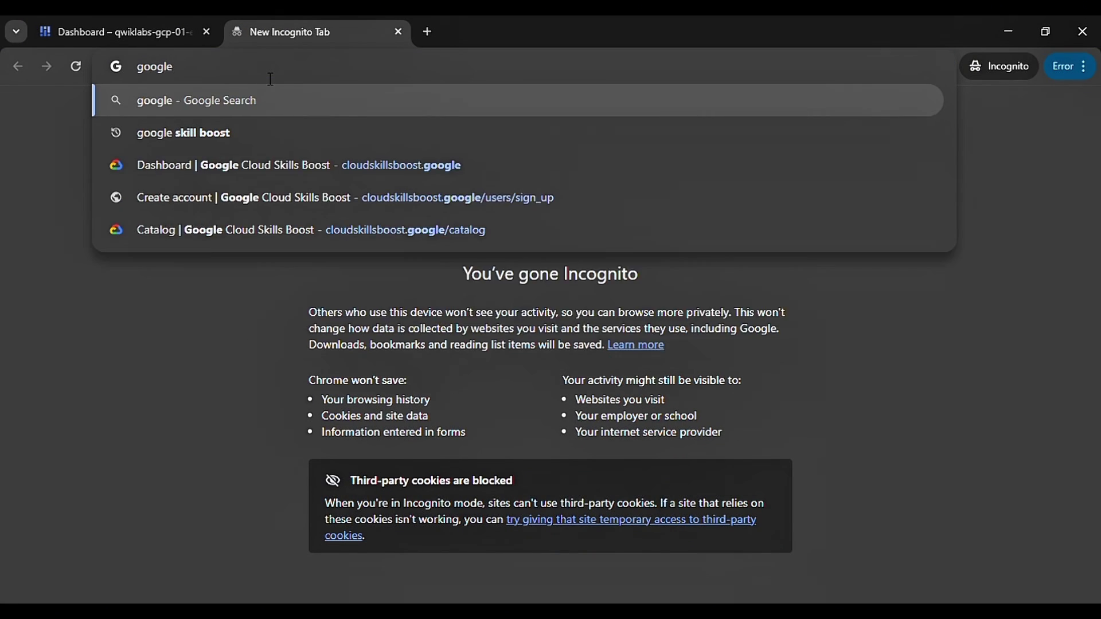
key(Return)
click(274, 268)
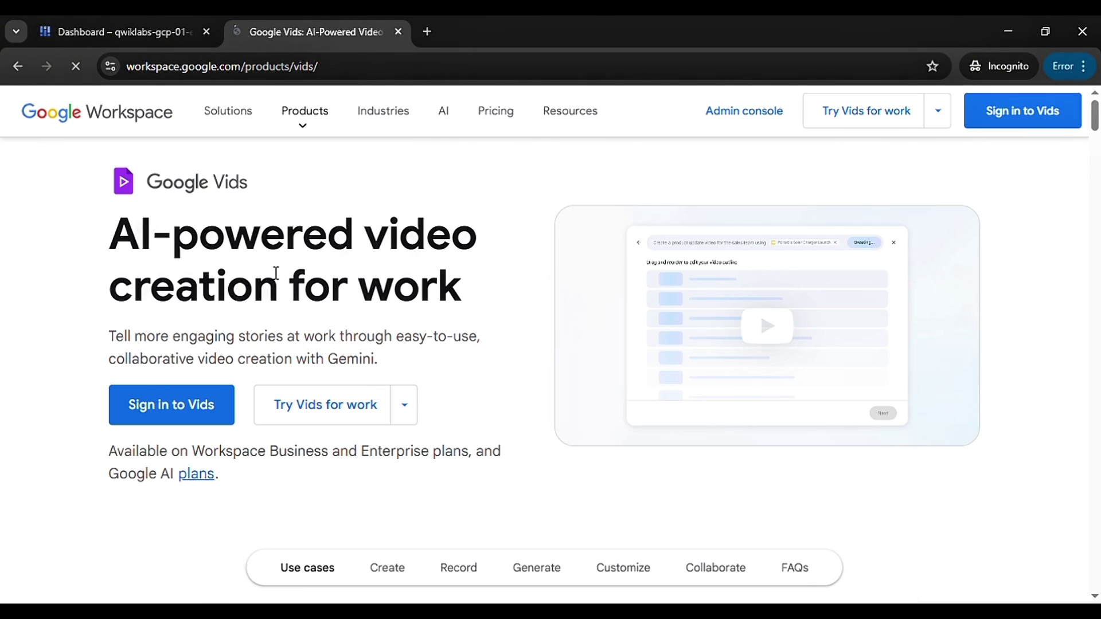
click(162, 418)
click(649, 287)
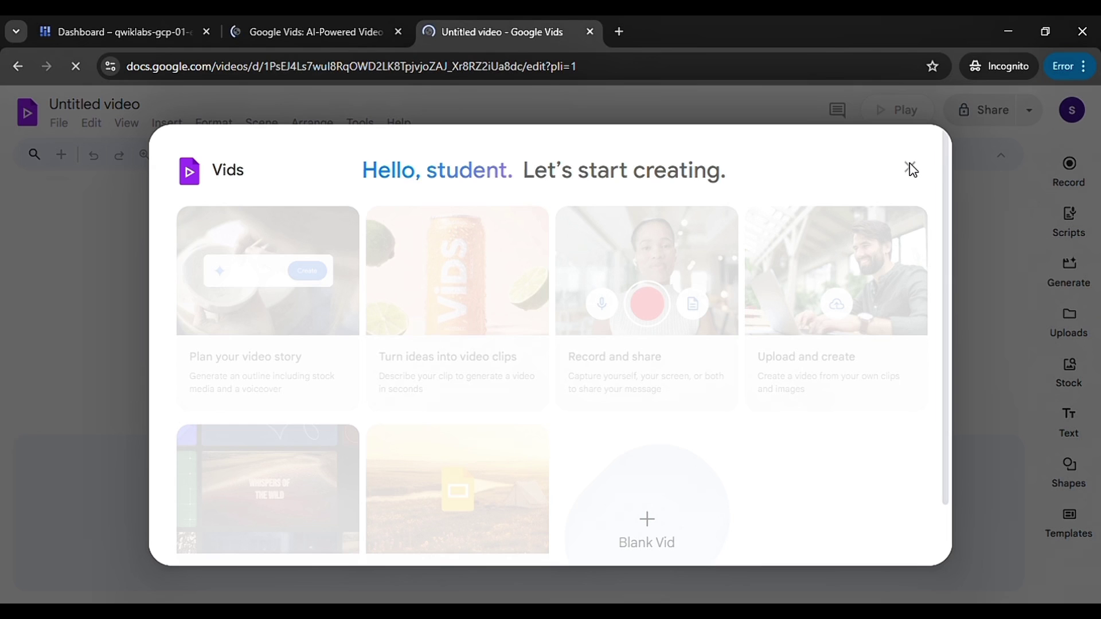
click(912, 169)
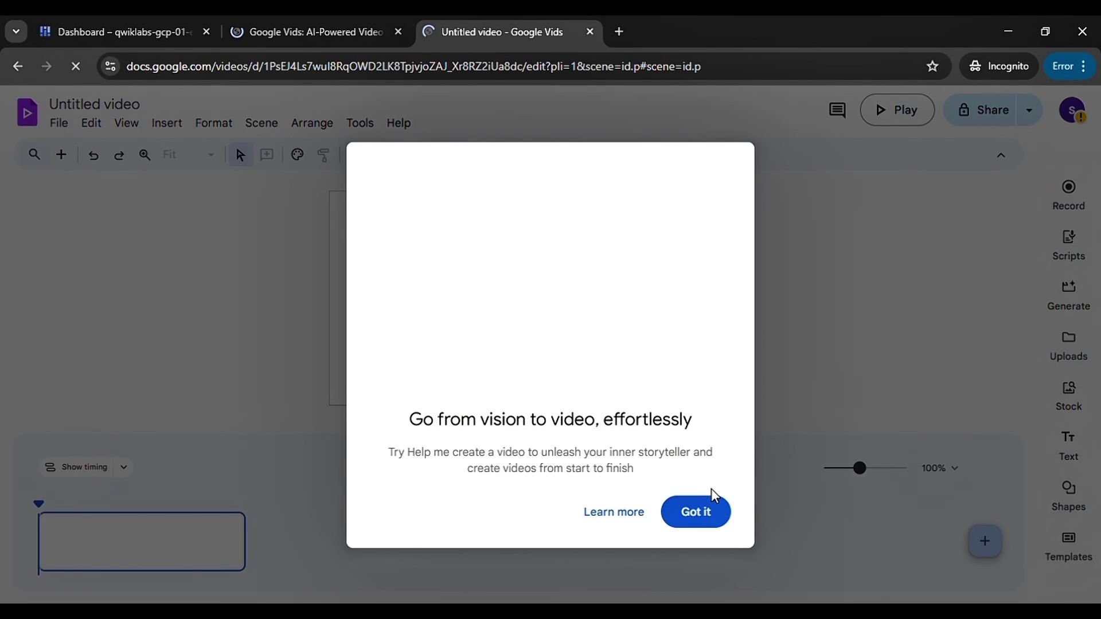
click(708, 514)
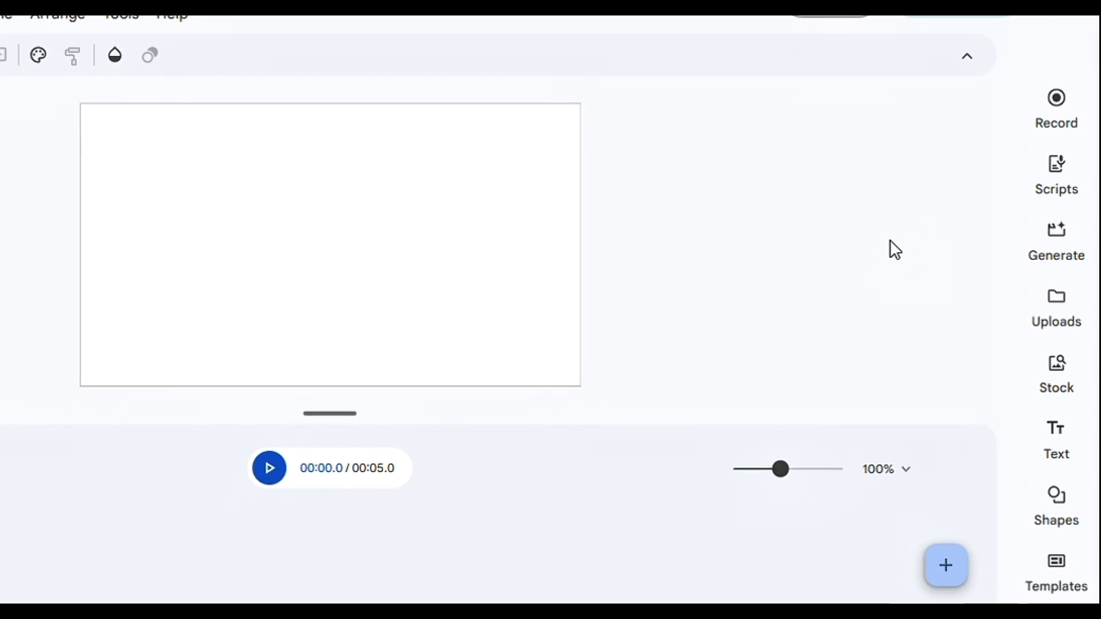
- Open the video generation panel and select the Veo 3 (Preview) model
click(1059, 219)
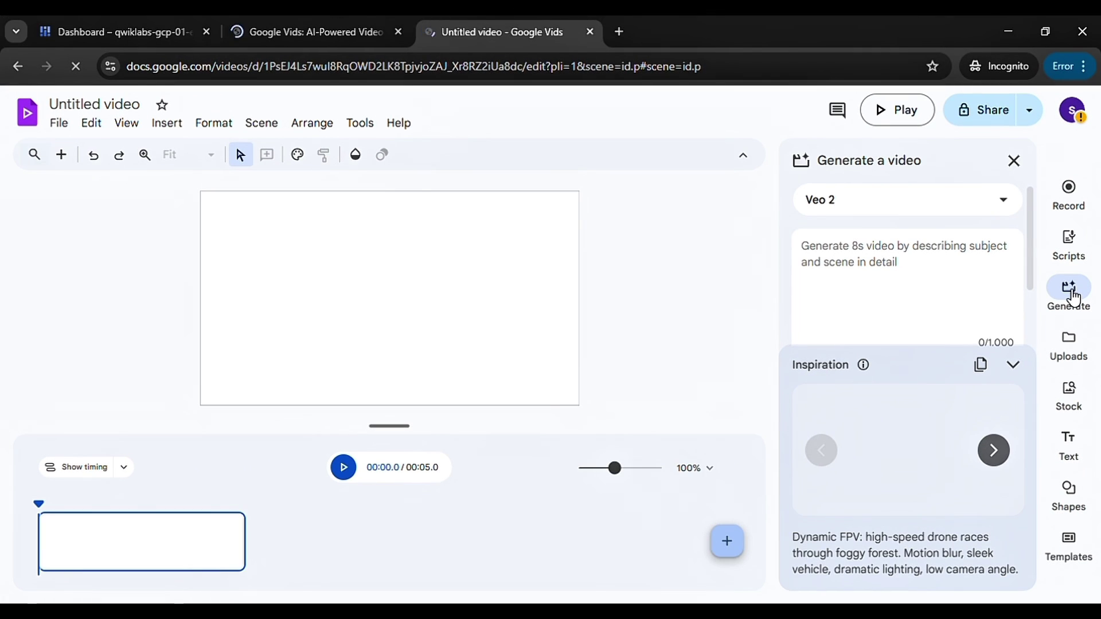
click(1003, 206)
click(893, 290)
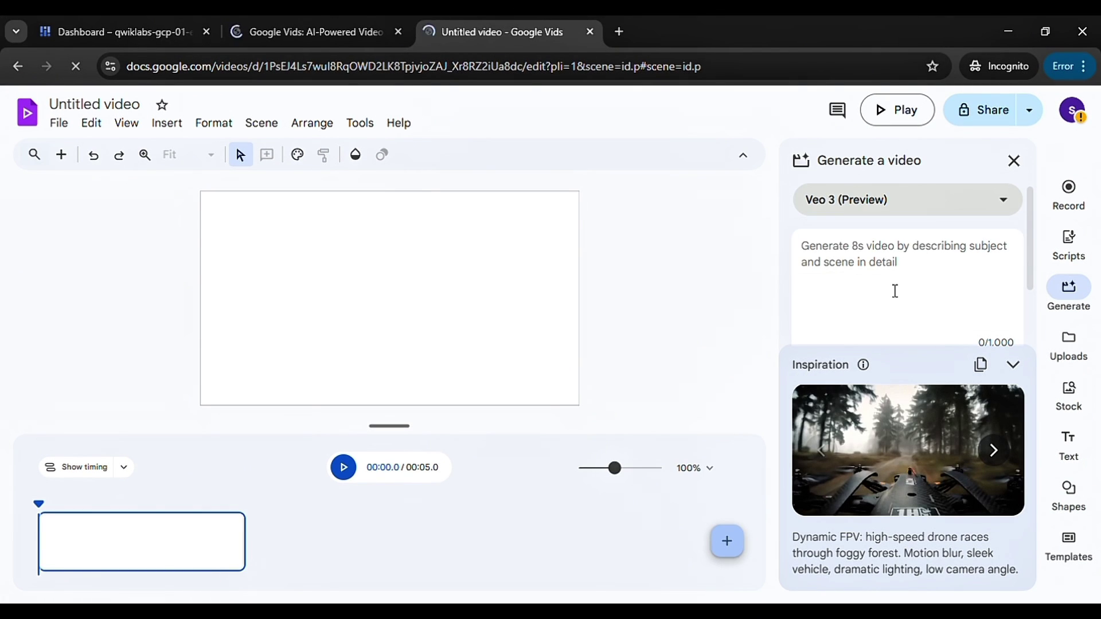
- Paste the prepared purple-haired girl farm scene prompt into the prompt box
click(994, 451)
click(993, 450)
click(822, 450)
click(836, 453)
click(836, 265)
key(ctrl+v)
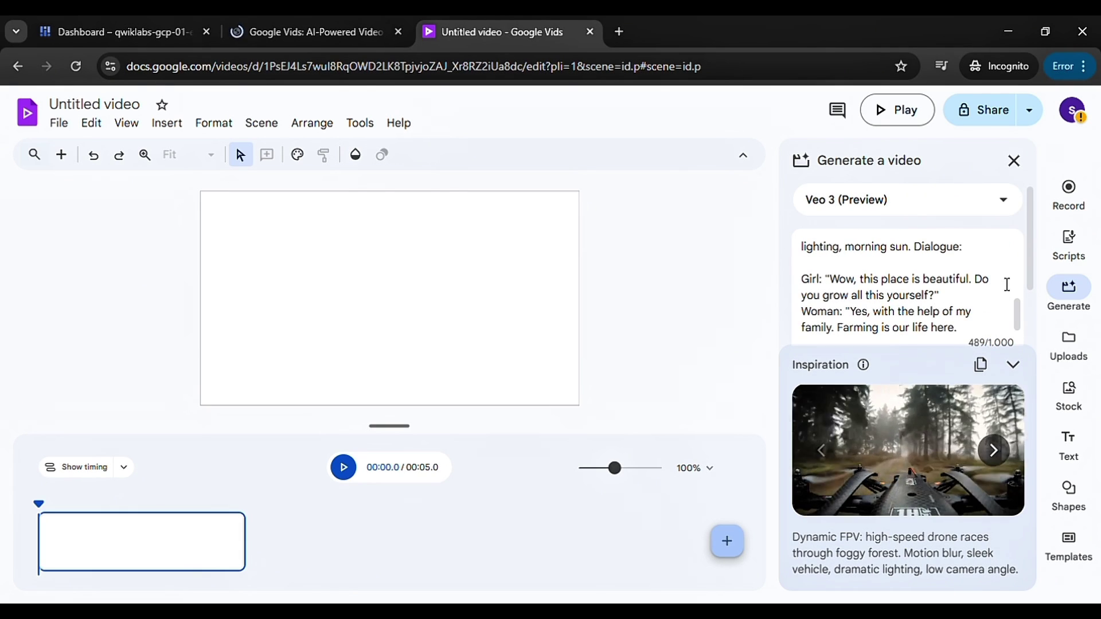
scroll(1013, 257, up, 5)
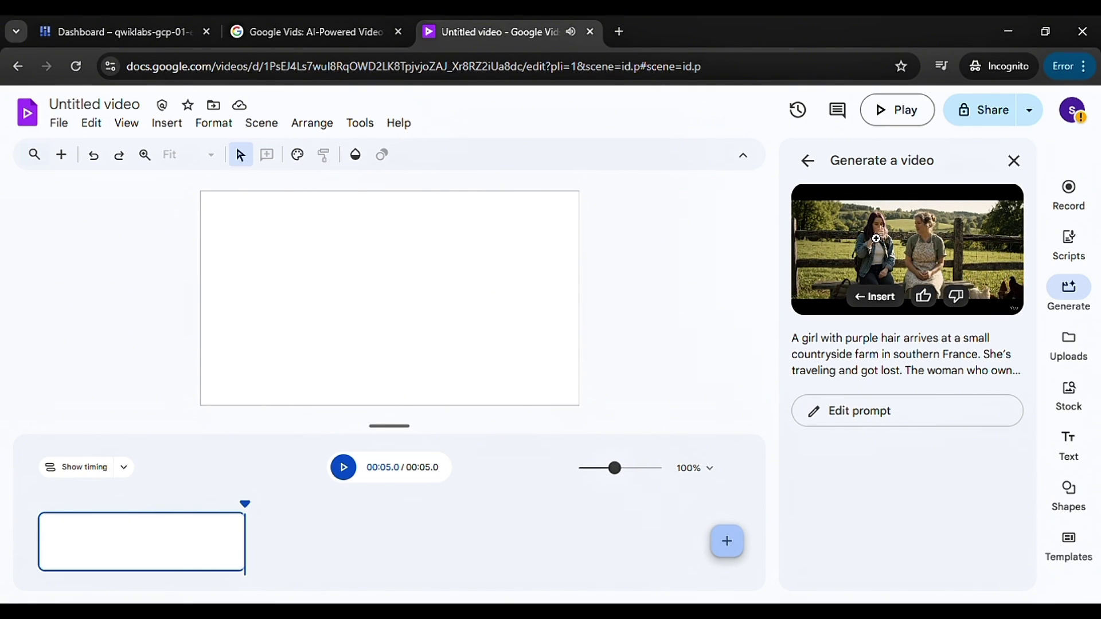
- Insert the generated farm clip into the scene, extending the video to 8 seconds
click(875, 297)
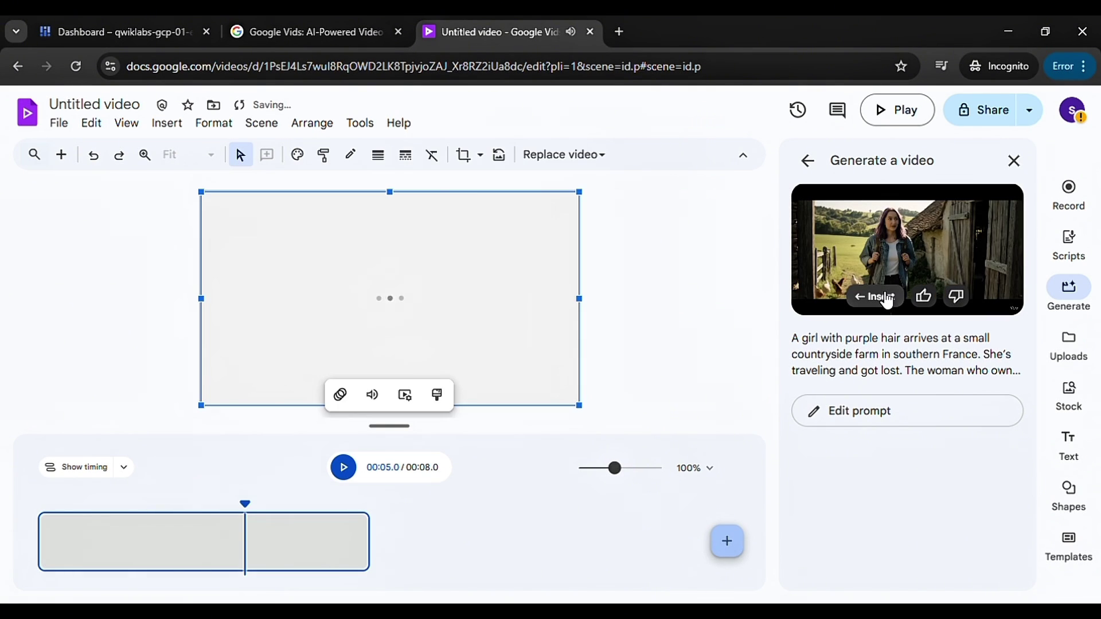
drag(655, 286, 468, 321)
click(643, 221)
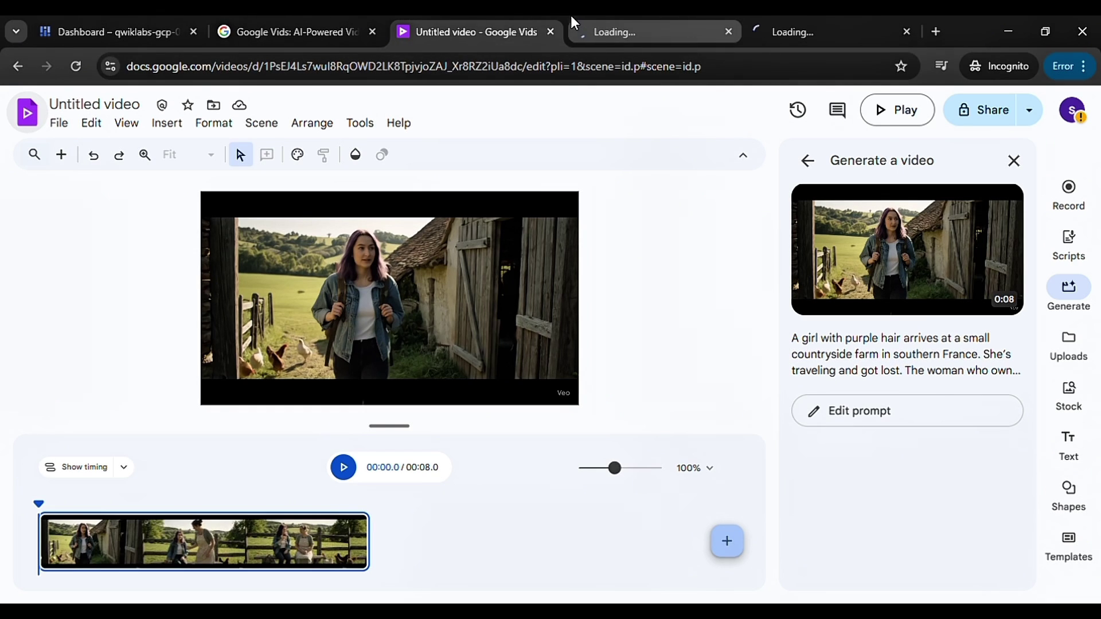
- Start two more blank Untitled Vids projects and open the Veo 3 generation panel in them
click(637, 22)
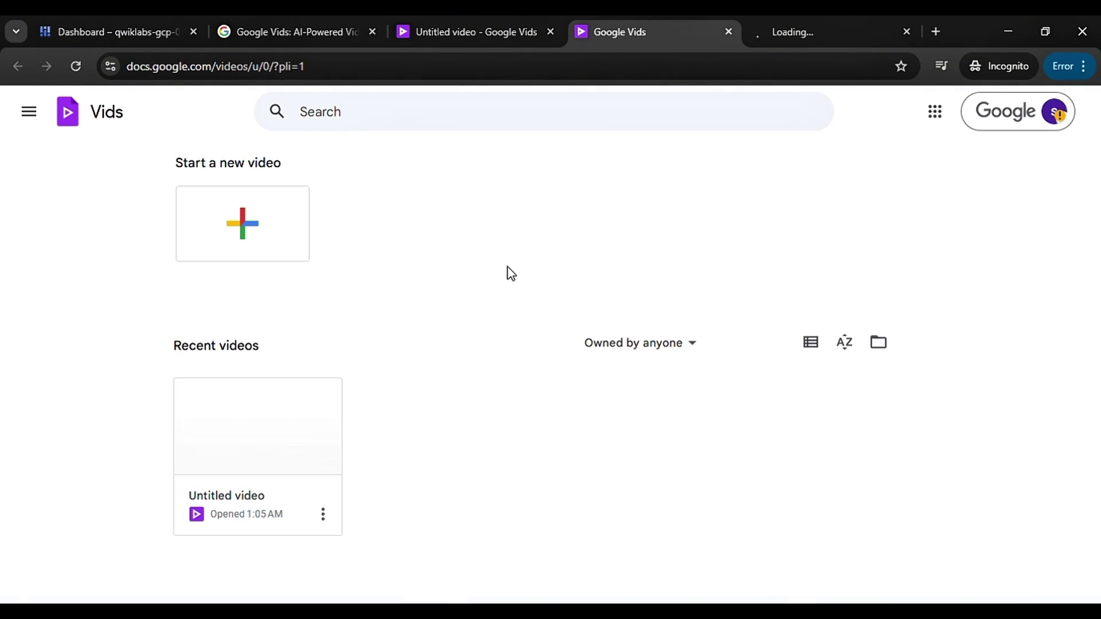
click(261, 236)
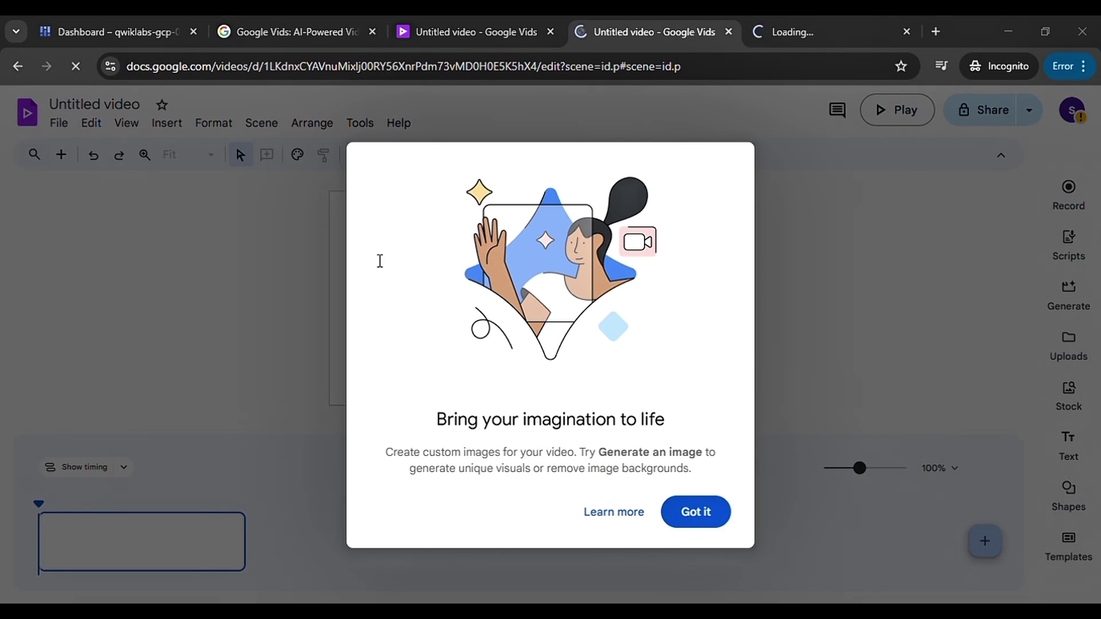
click(1069, 293)
click(929, 315)
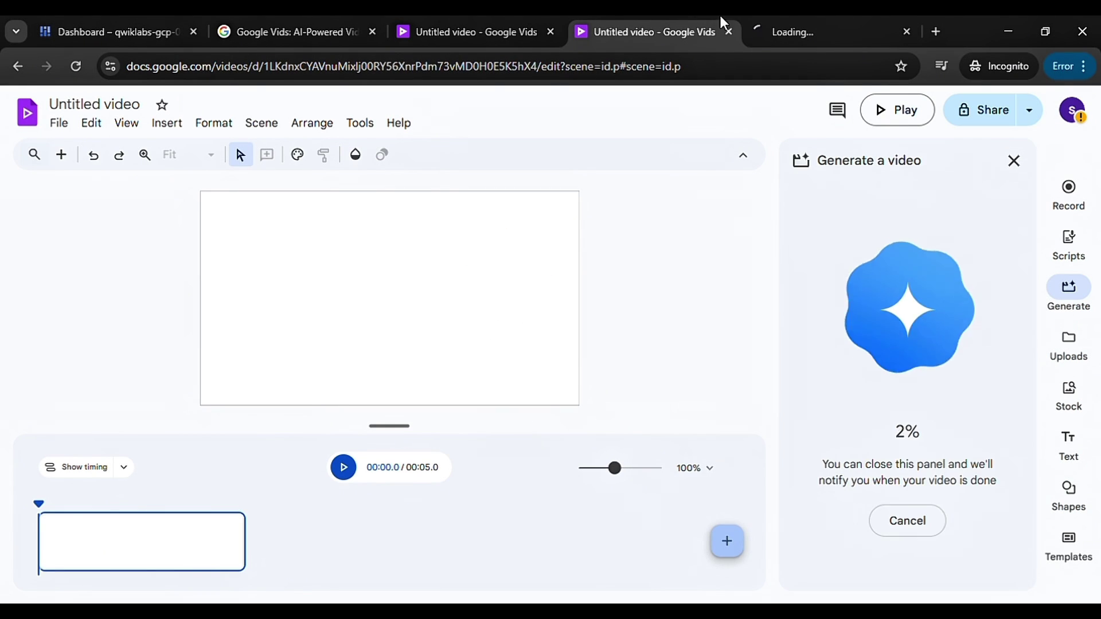
click(792, 32)
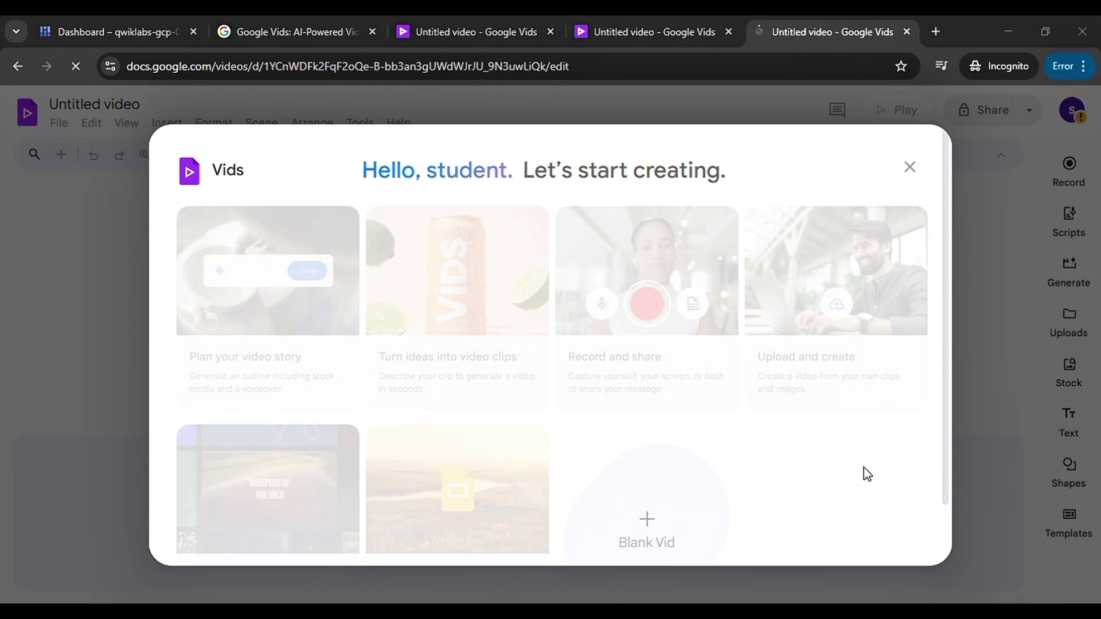
click(1069, 310)
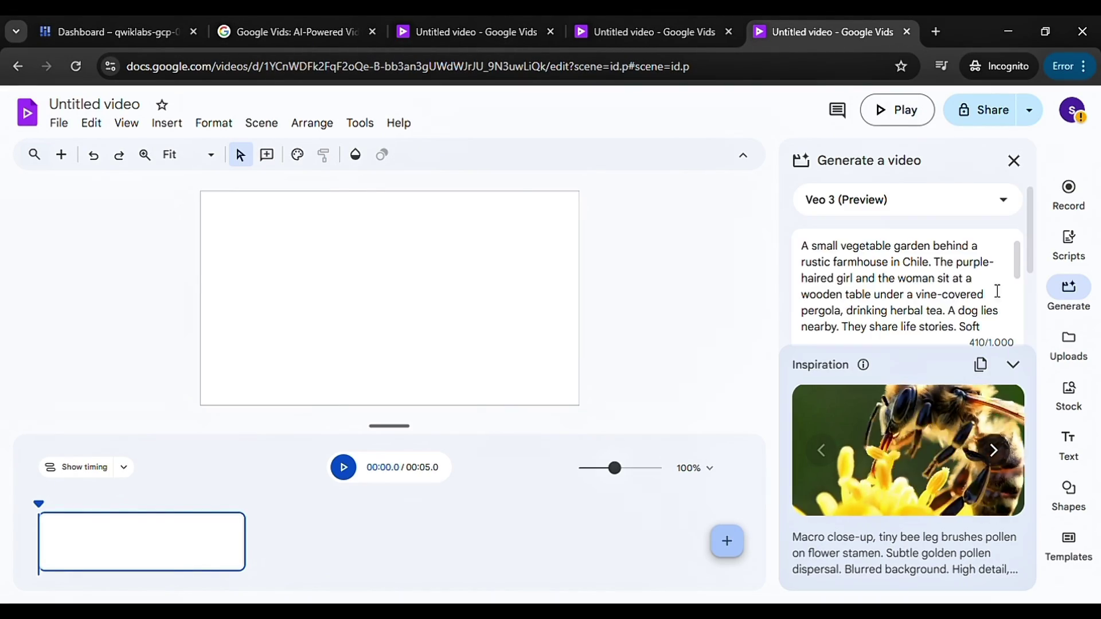
click(930, 313)
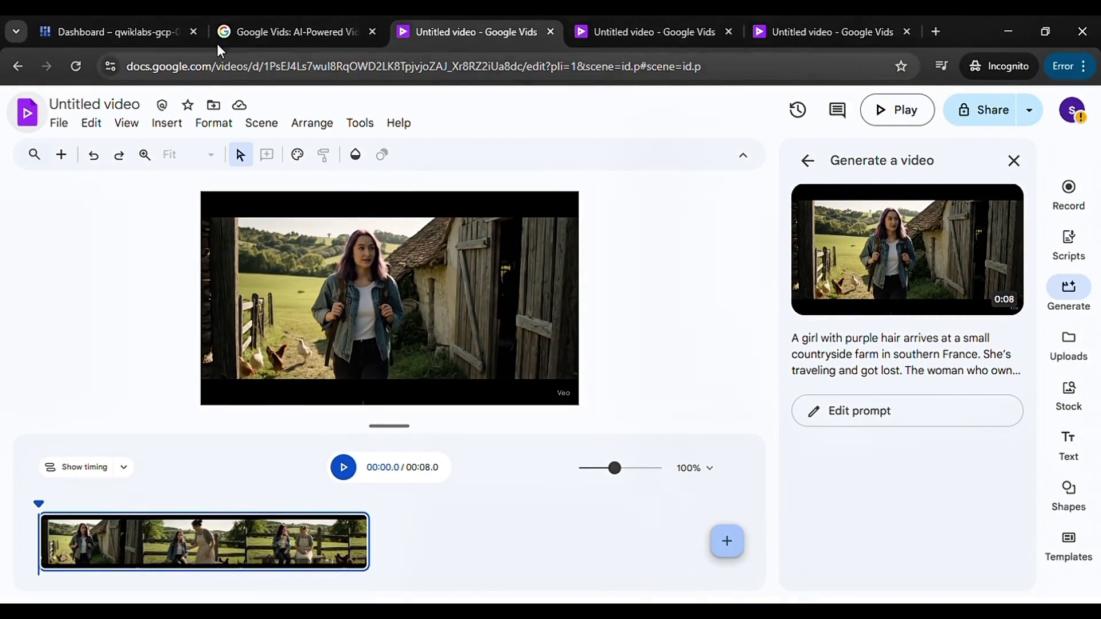
- Create a 'Lucy vids' folder in My Drive, move the video there, and open it in Drive
click(213, 105)
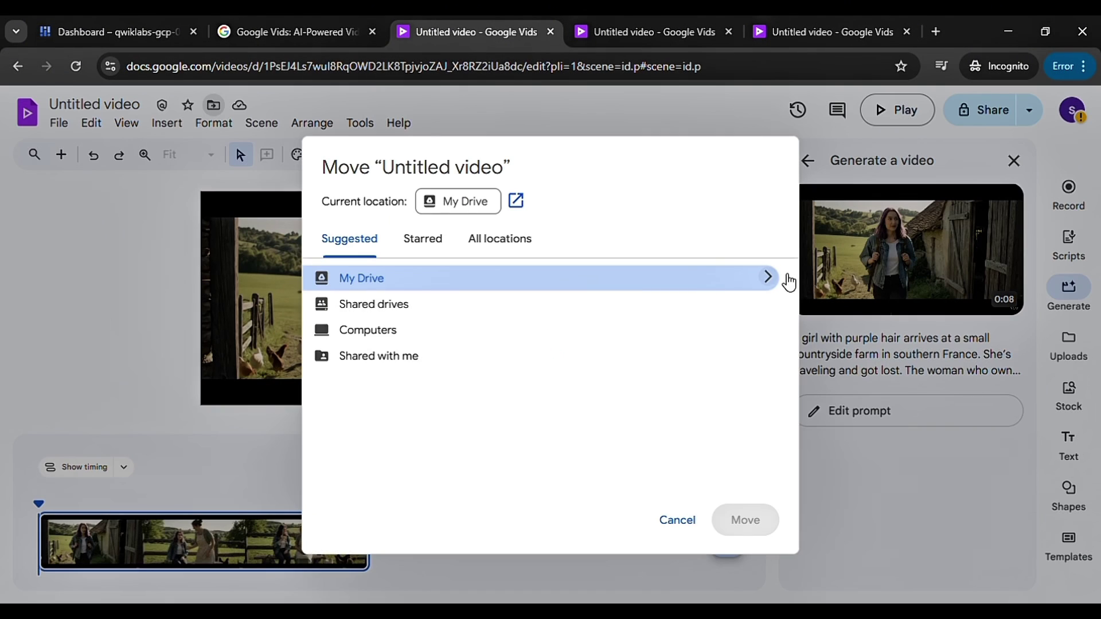
click(769, 278)
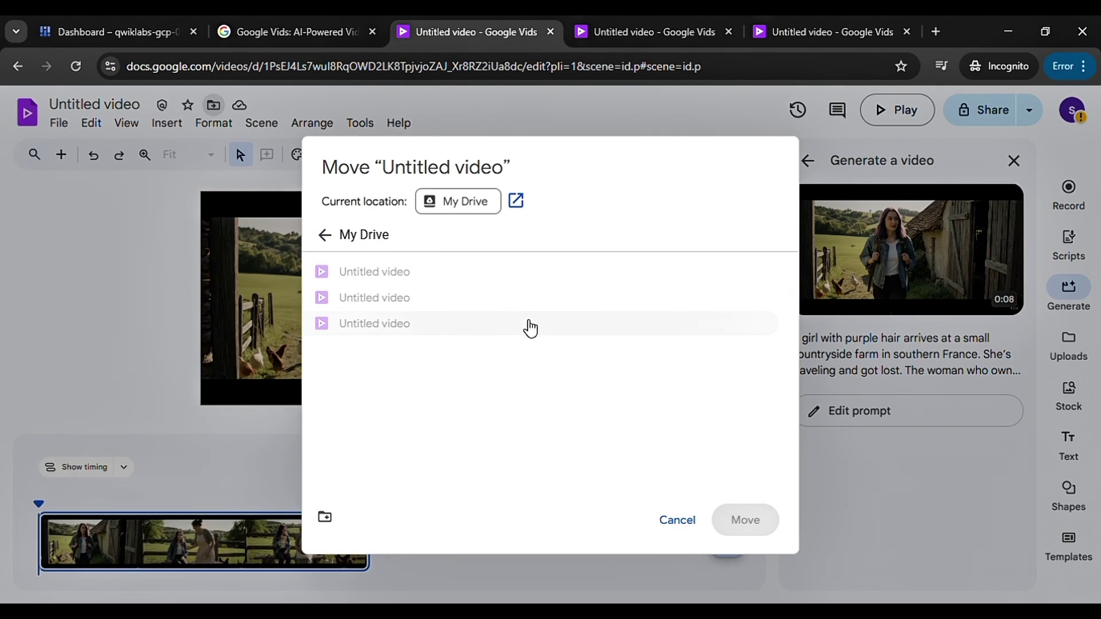
click(325, 517)
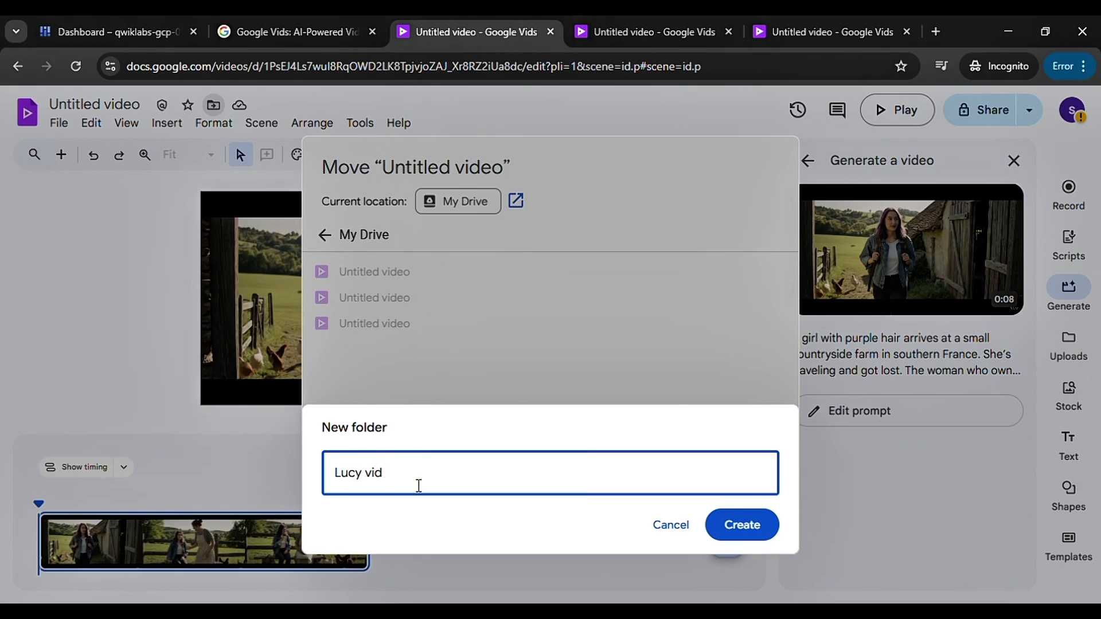
click(738, 536)
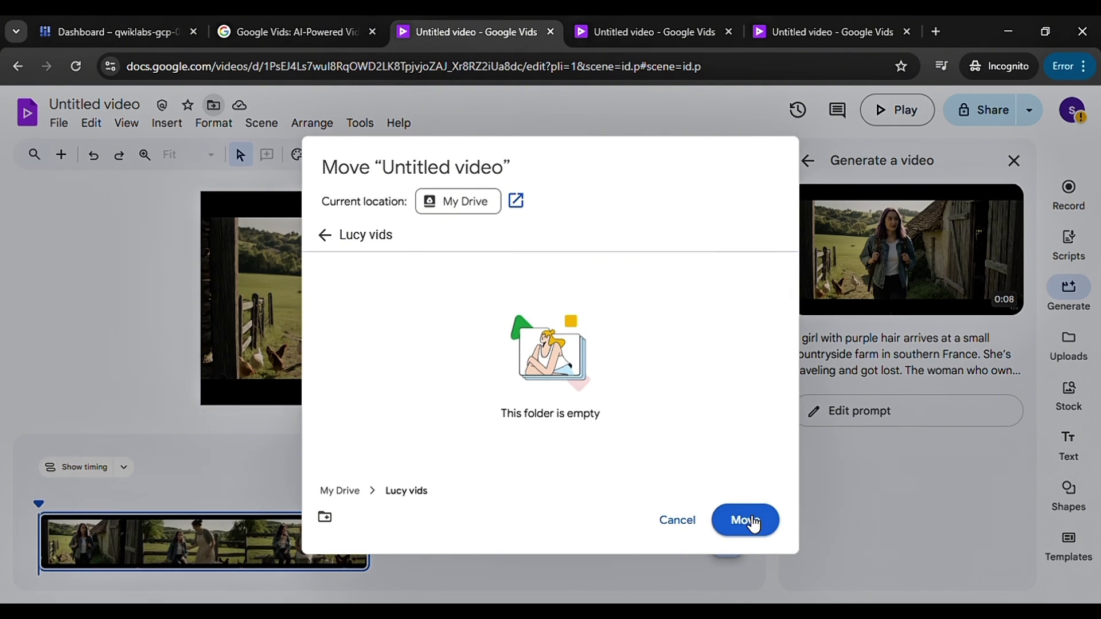
click(745, 520)
click(602, 135)
click(601, 135)
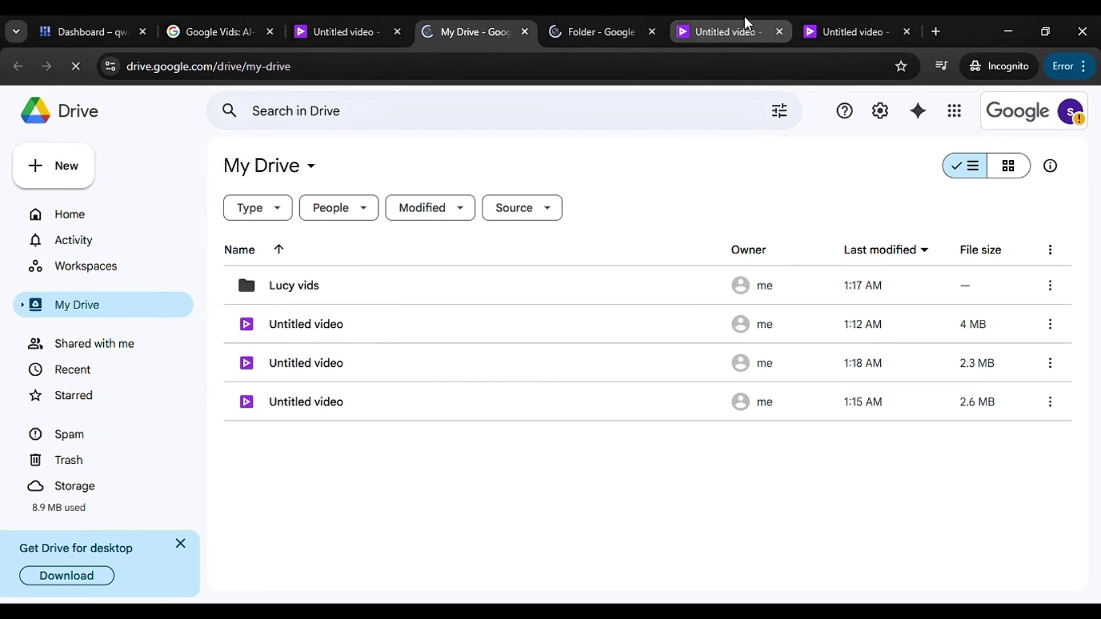
- Download the three Untitled videos saved at 1:12, 1:18 and 1:15 AM
click(652, 32)
click(748, 325)
click(766, 348)
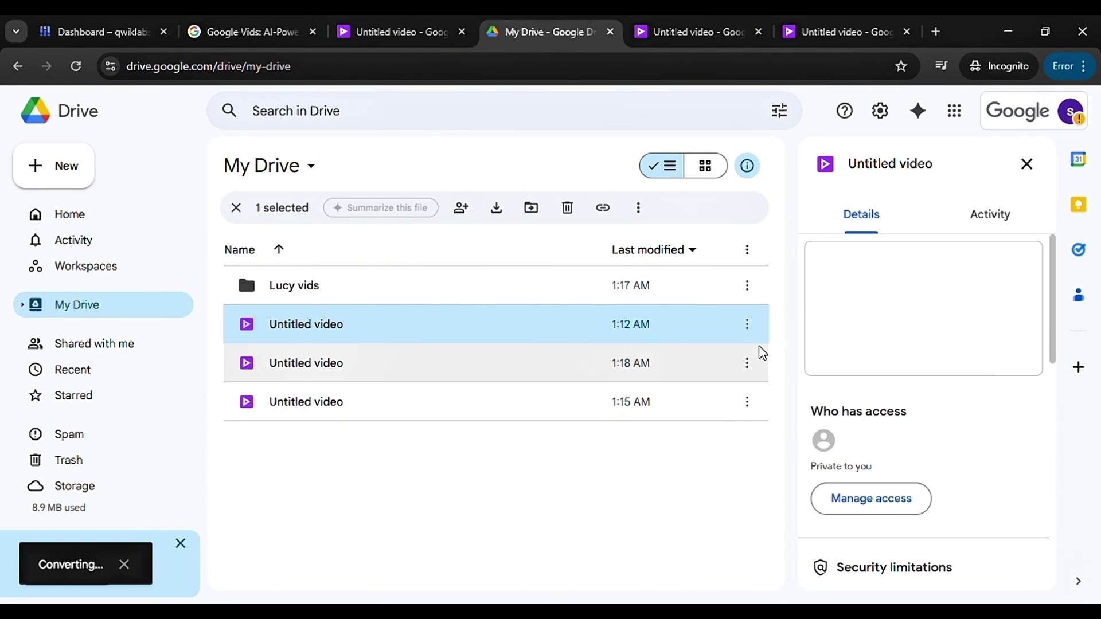
click(748, 363)
click(782, 359)
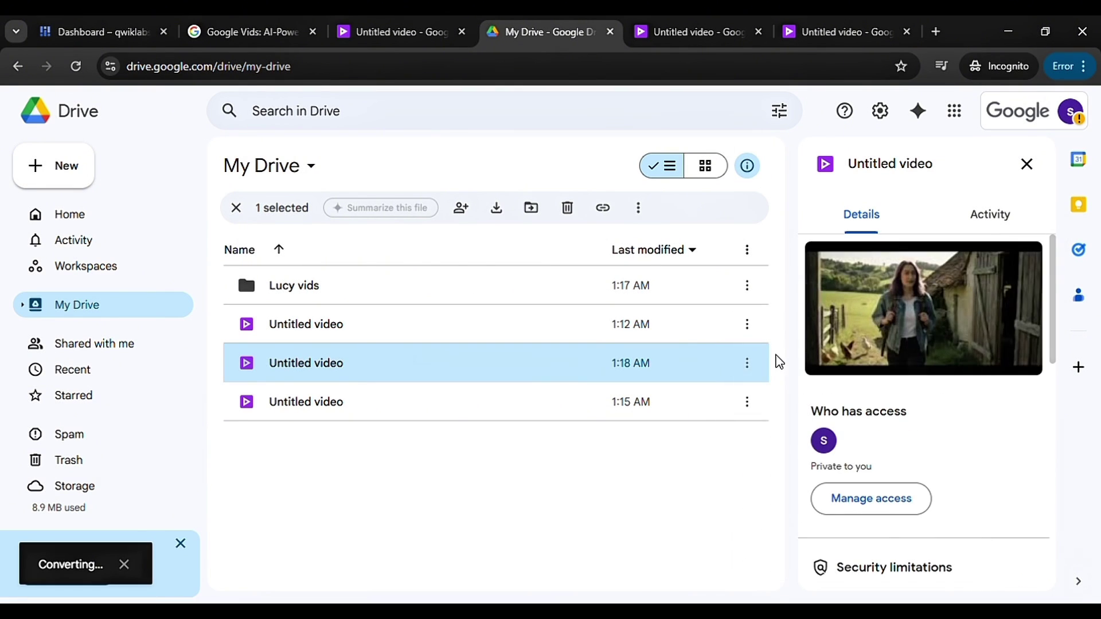
click(747, 402)
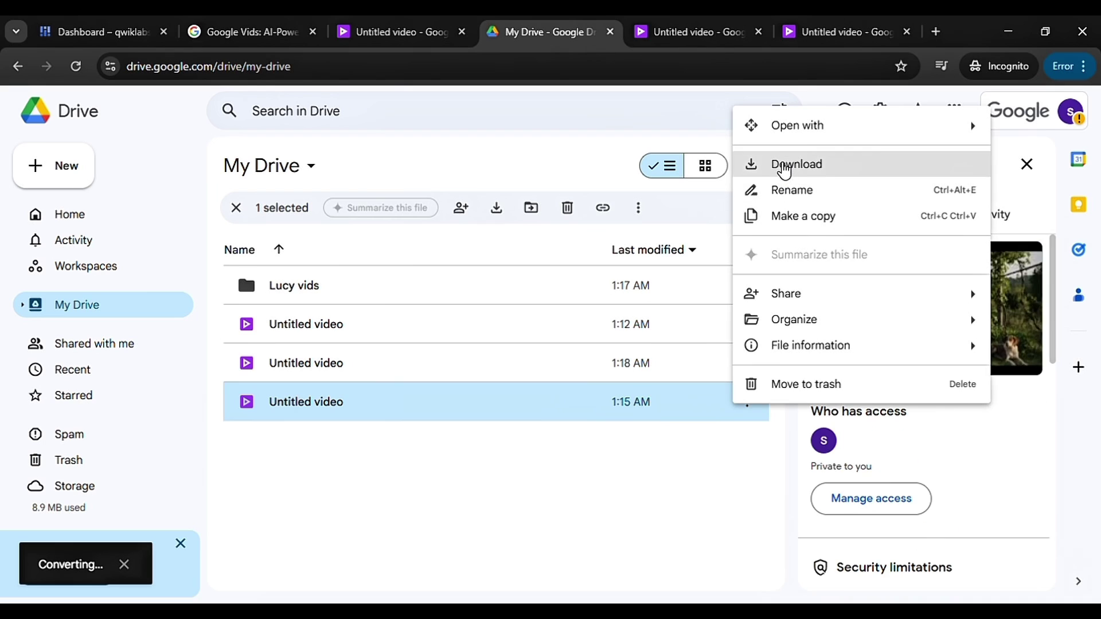
click(780, 163)
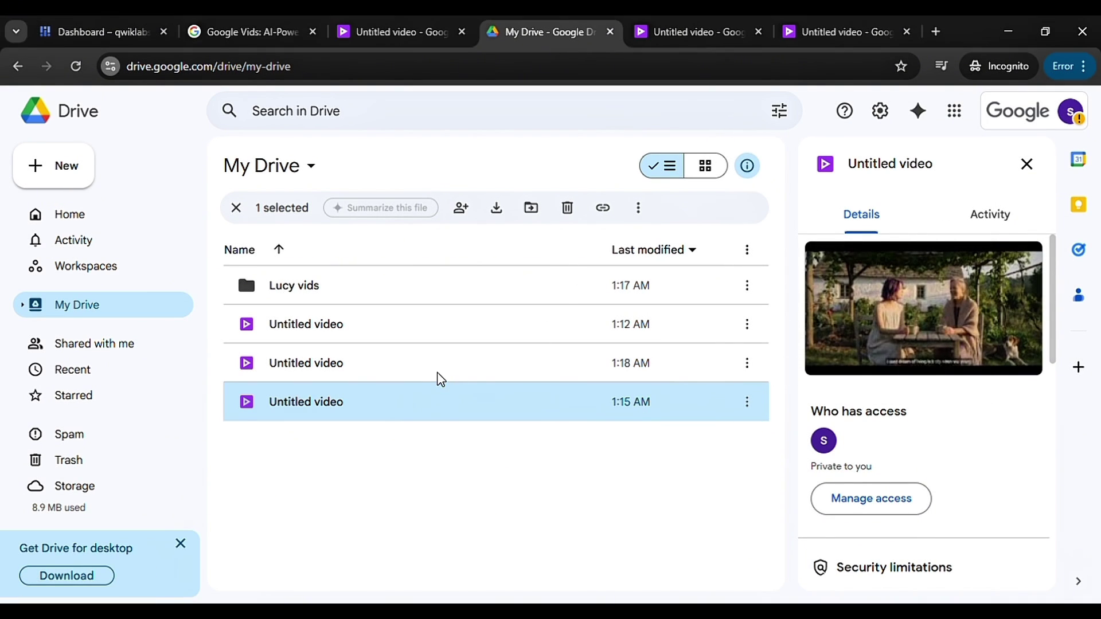
- Close the two extra Untitled video tabs, the My Drive tab and the Google Vids product page tab
click(396, 32)
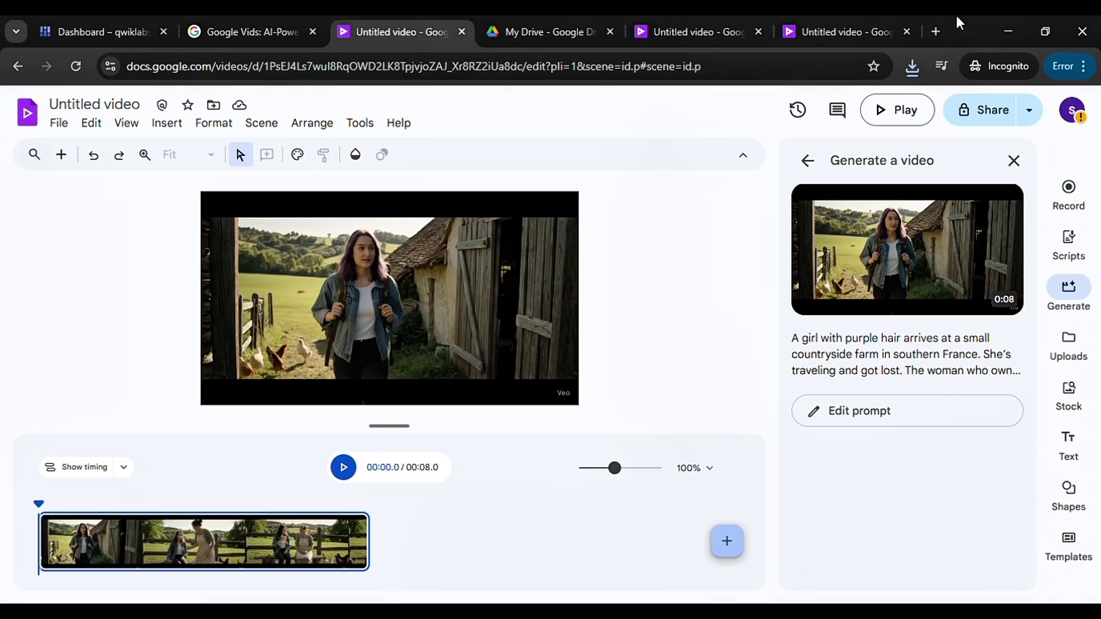
click(907, 32)
click(909, 31)
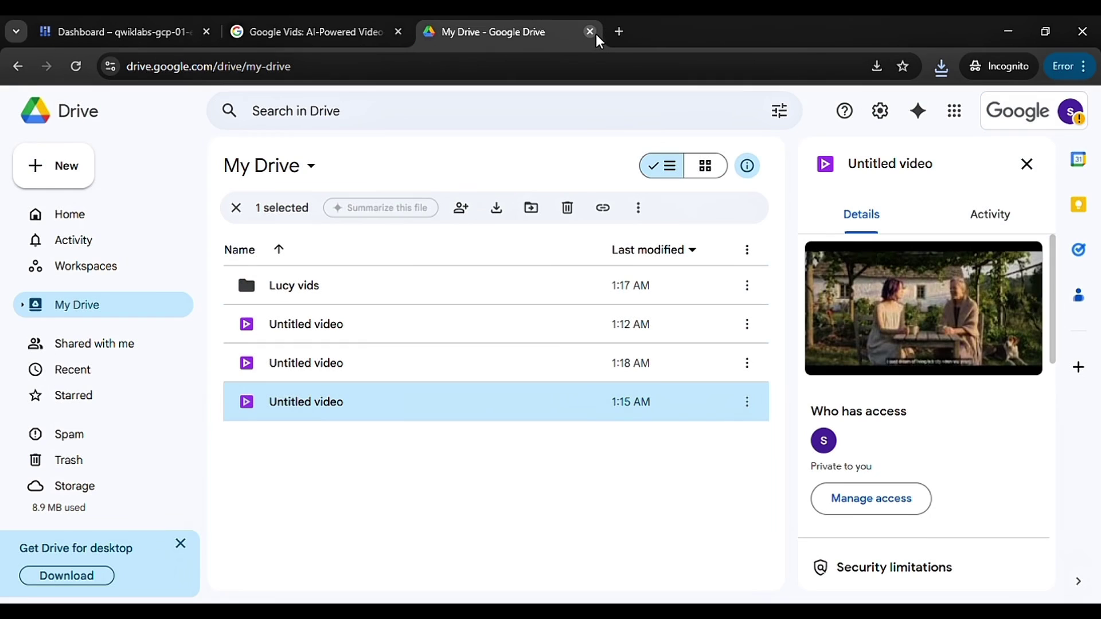
click(179, 23)
click(321, 30)
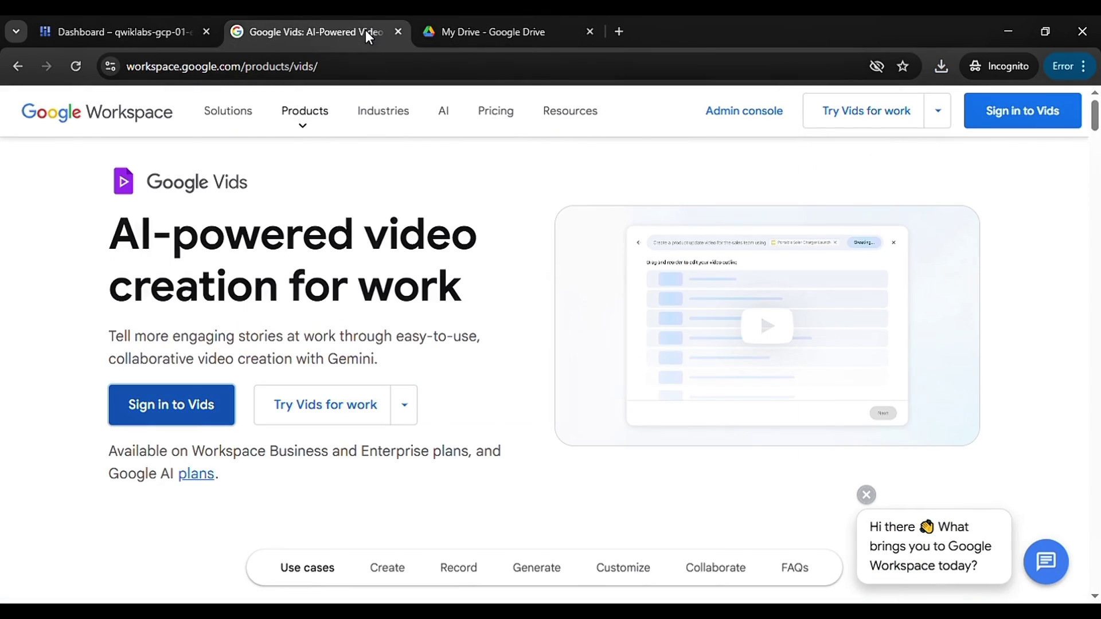
click(550, 32)
click(589, 32)
click(398, 31)
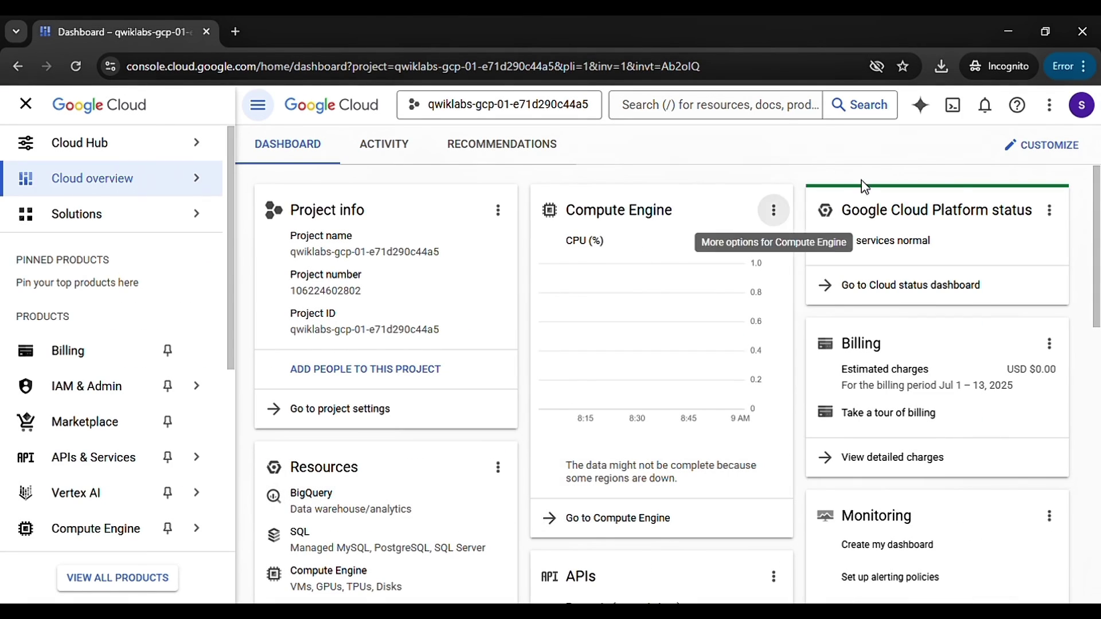
- In the Cloud Skills Boost window, start the Prompt Design lab and tick 'I'm not a robot'
key(alt+Tab)
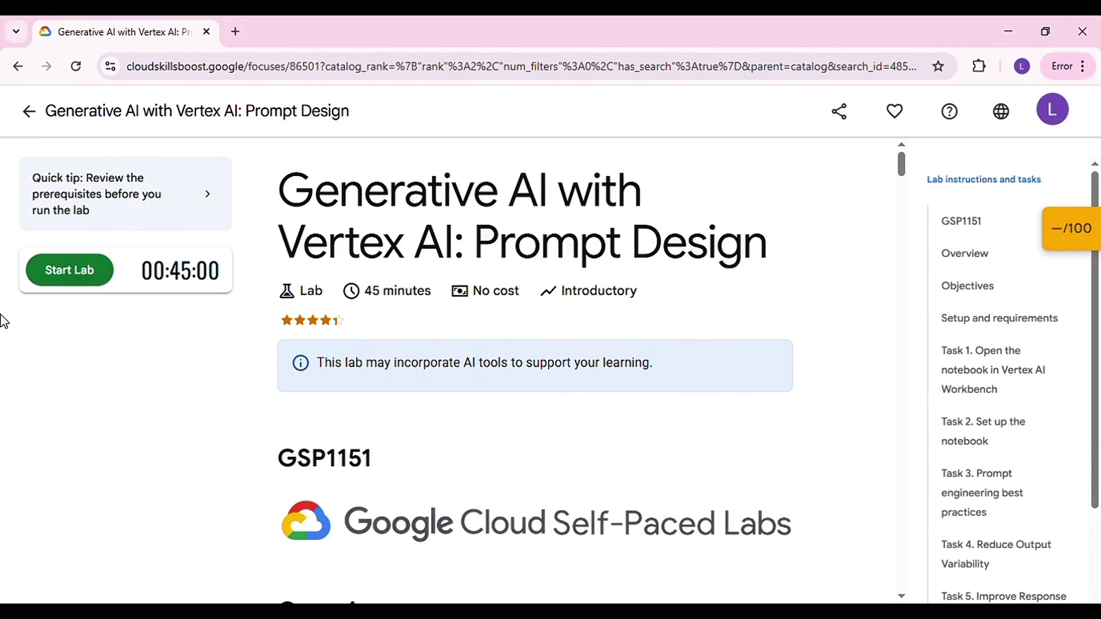
click(87, 274)
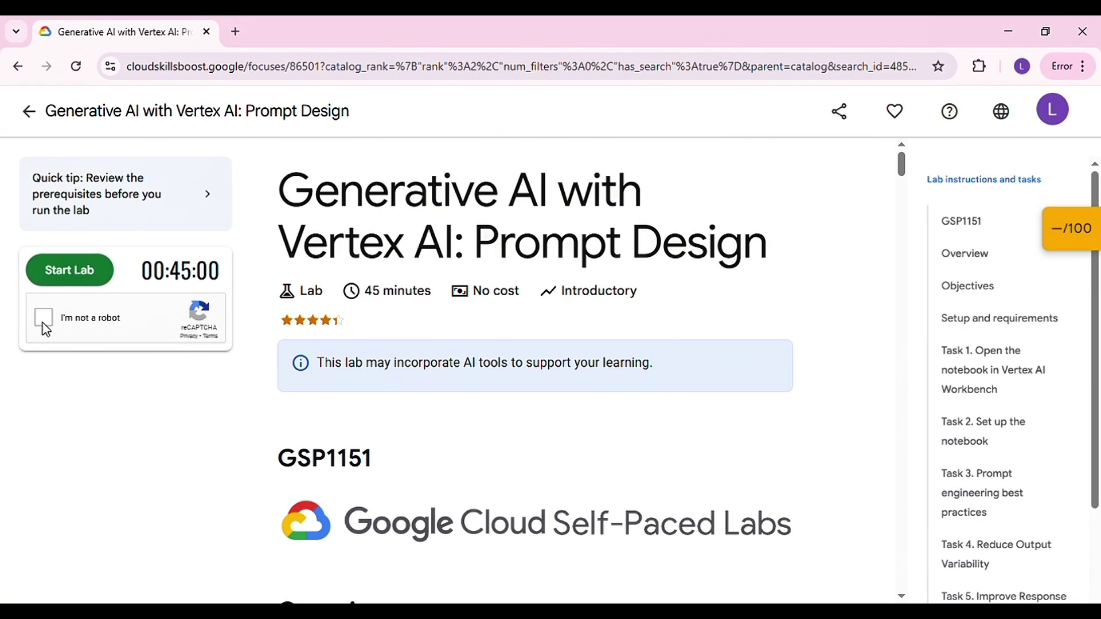
click(43, 318)
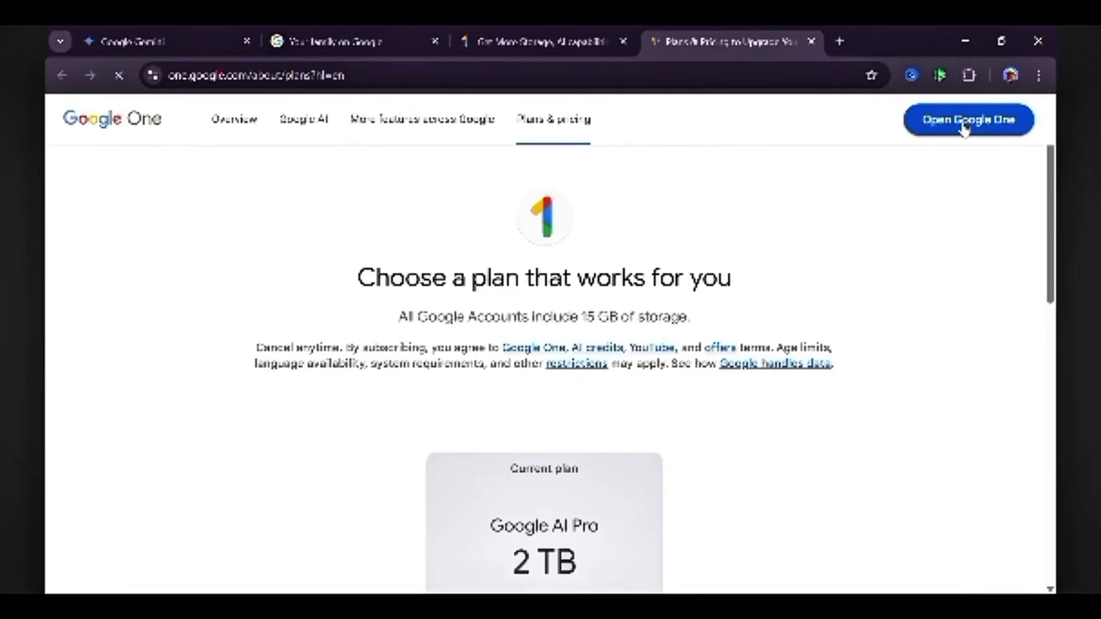
- Go to the Google One home page and scroll to its storage usage (0.09 GB of 2 TB) and member benefits
click(964, 125)
scroll(424, 396, down, 10)
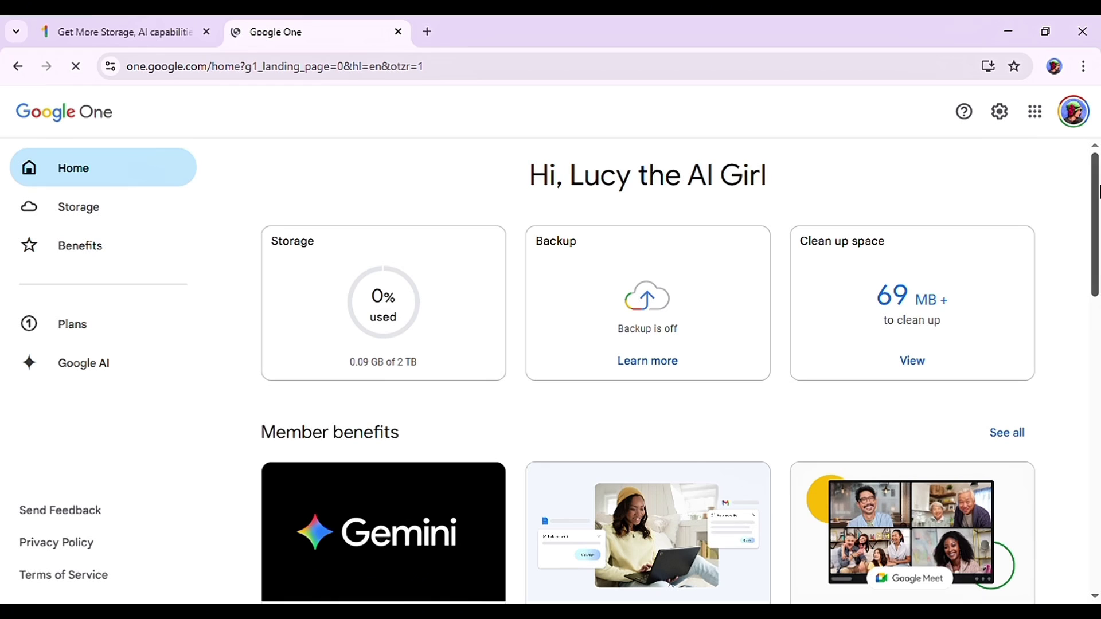
scroll(1098, 363, down, 10)
drag(1098, 362, 1083, 263)
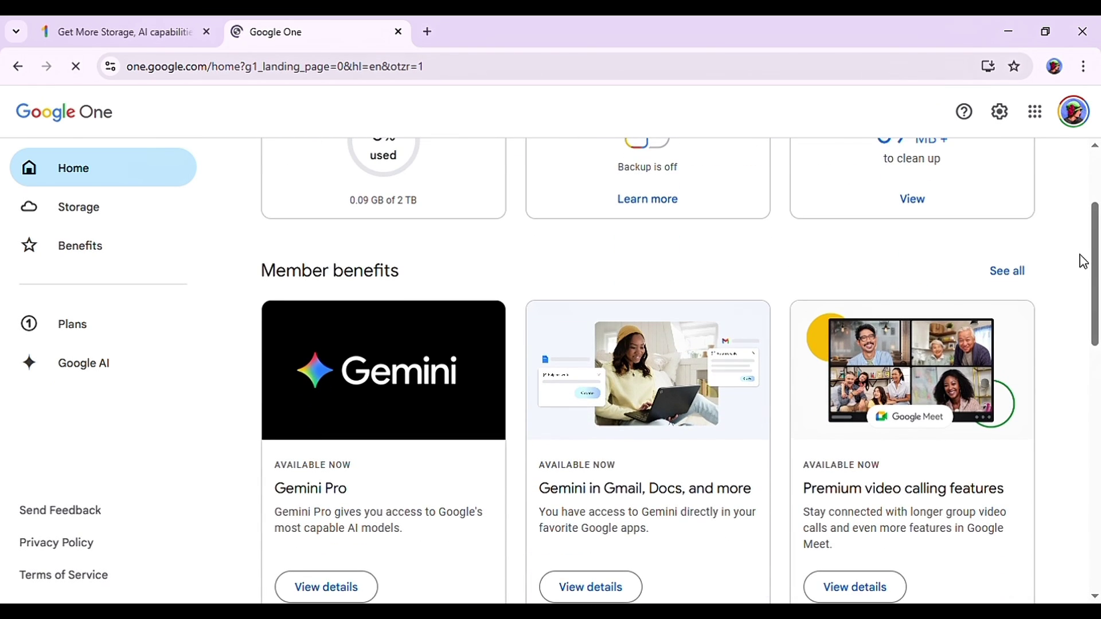
- Show all member benefits, view the Share storage details, then go to Family Settings
click(1010, 274)
scroll(1098, 279, down, 10)
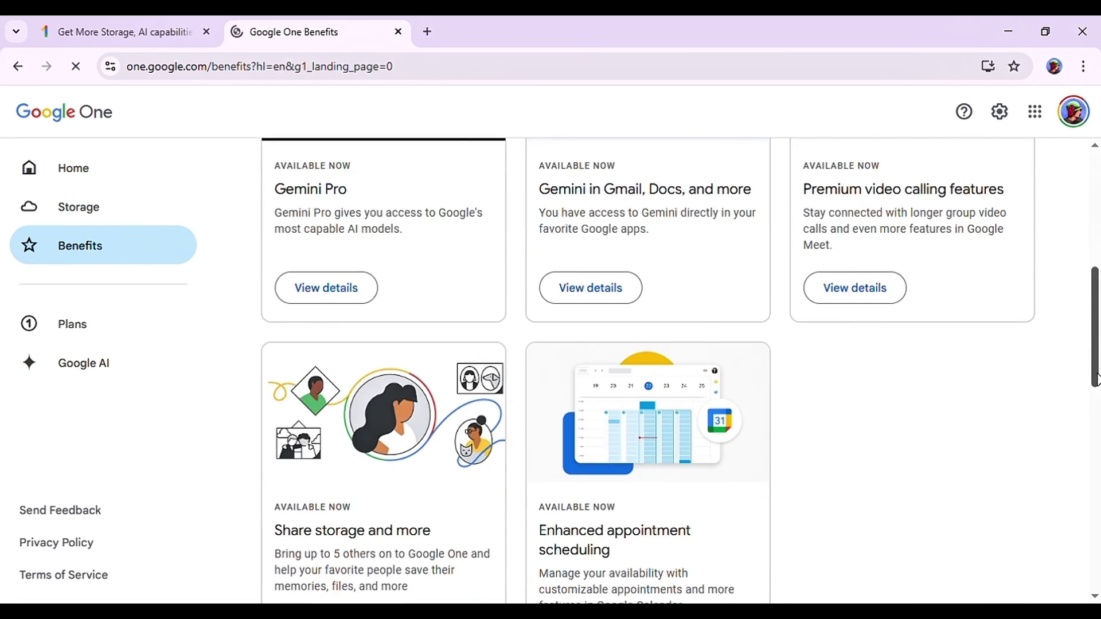
click(341, 482)
scroll(877, 327, down, 6)
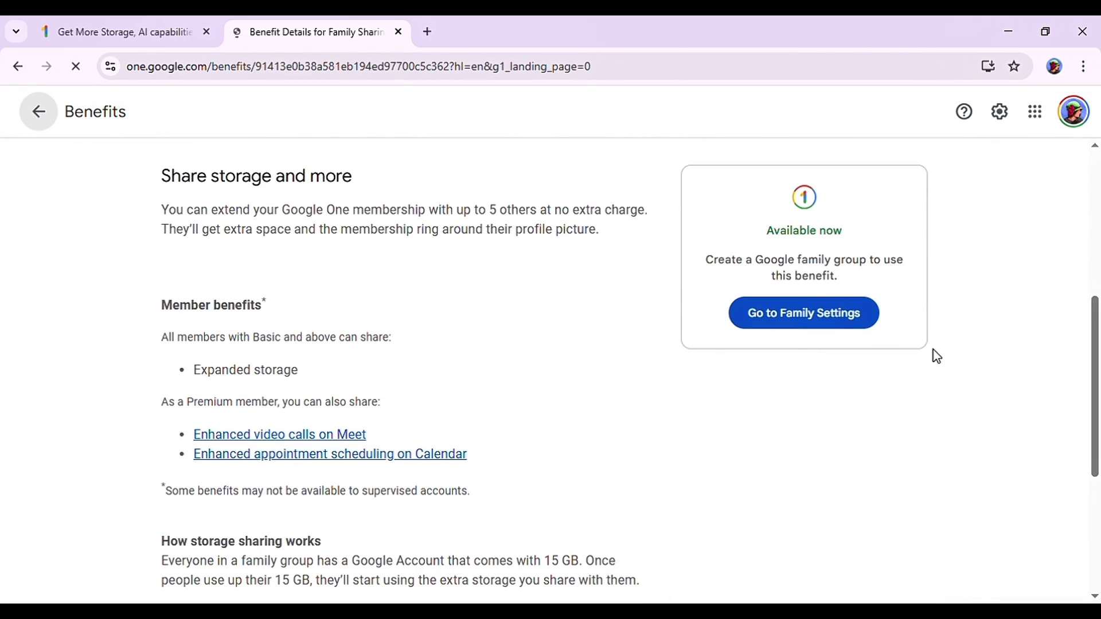
click(832, 312)
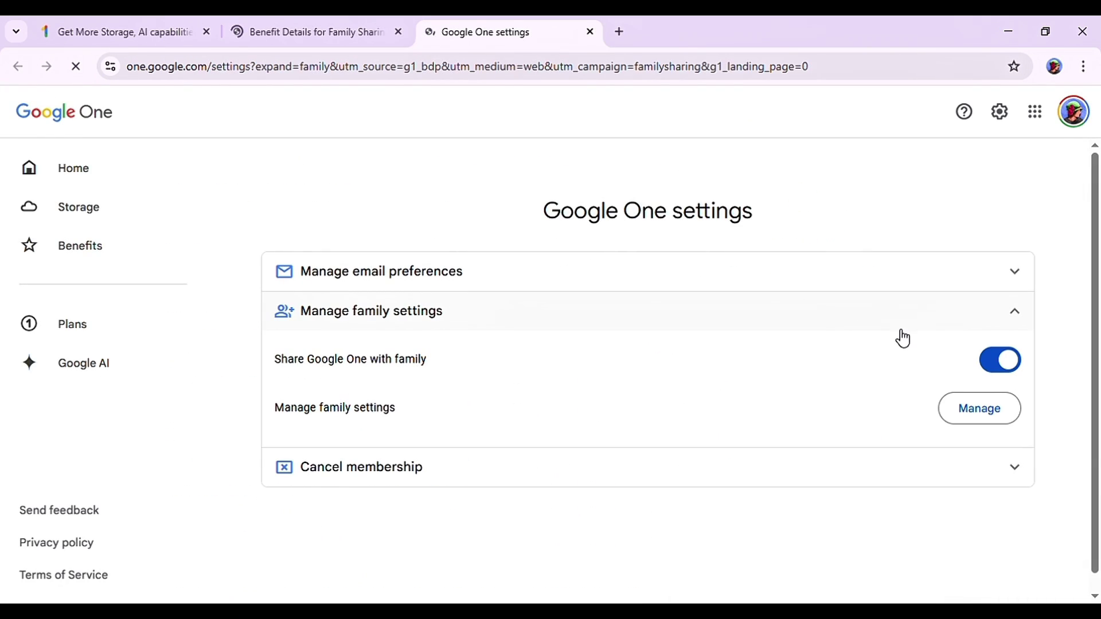